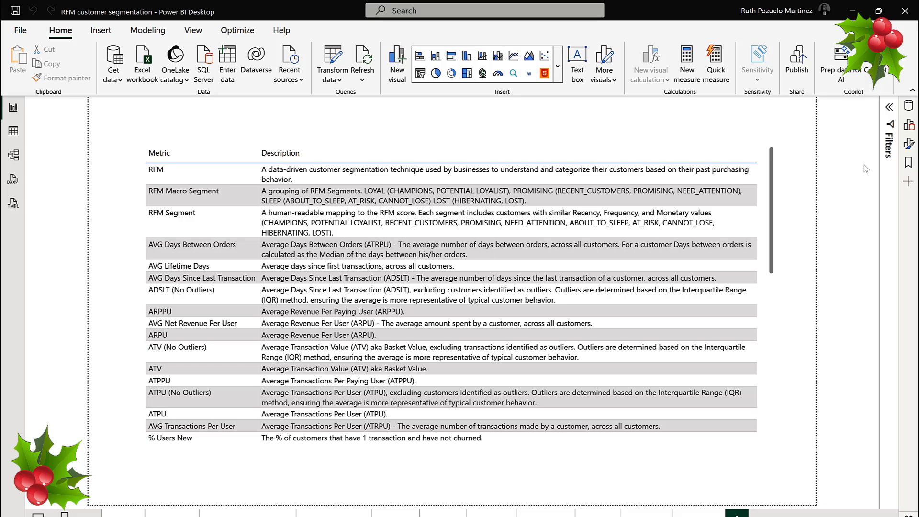
# In the Data pane's Customers table, view the # customers measure's DISTINCTCOUNT(Orders[CustomerID]) formula and description
pyautogui.click(907, 108)
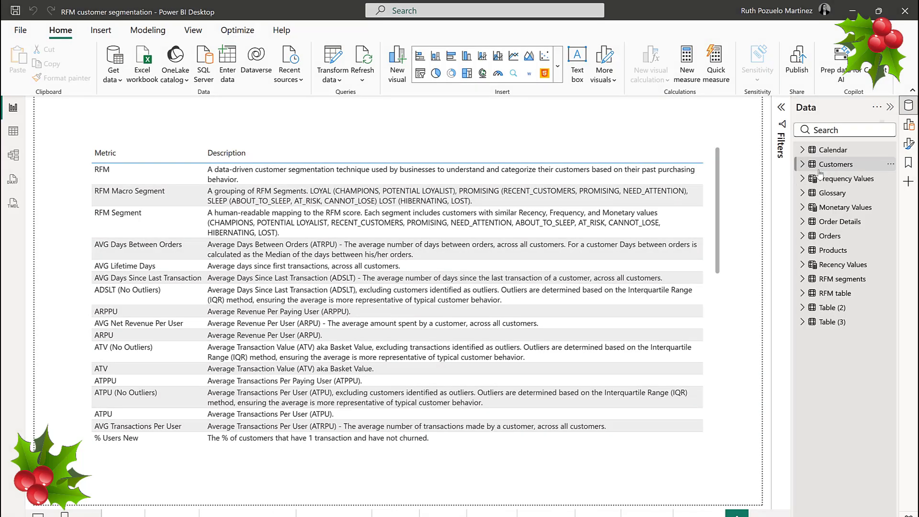
pyautogui.click(820, 165)
pyautogui.click(867, 181)
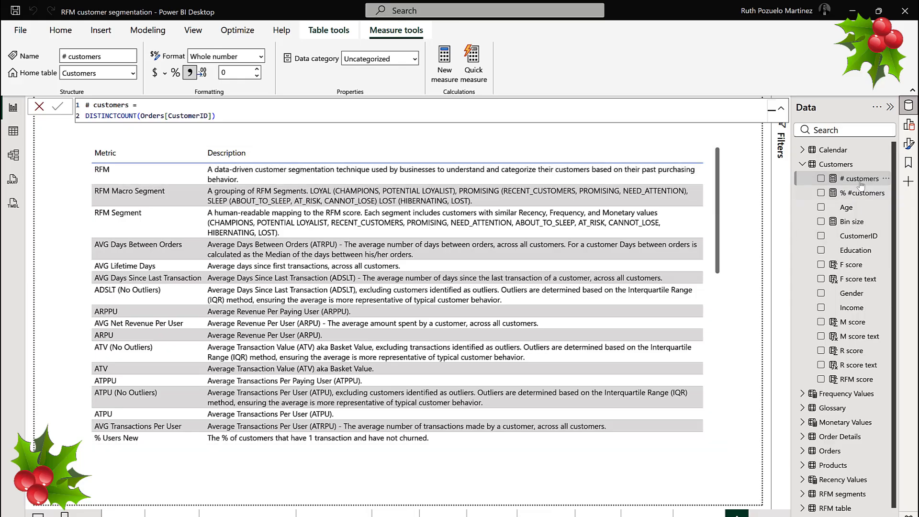
pyautogui.moveTo(863, 183)
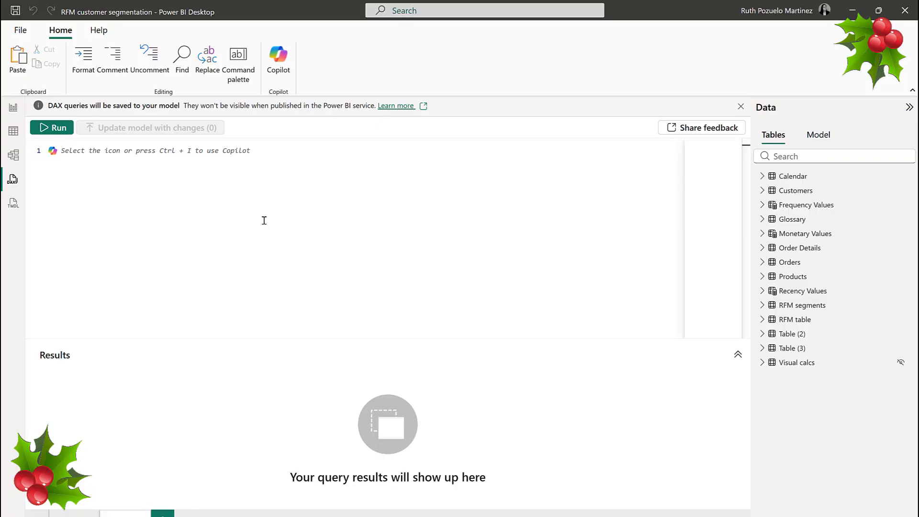
# Run the DAX query EVALUATE INFO.VIEW.MEASURES() in DAX query view
pyautogui.write('e')
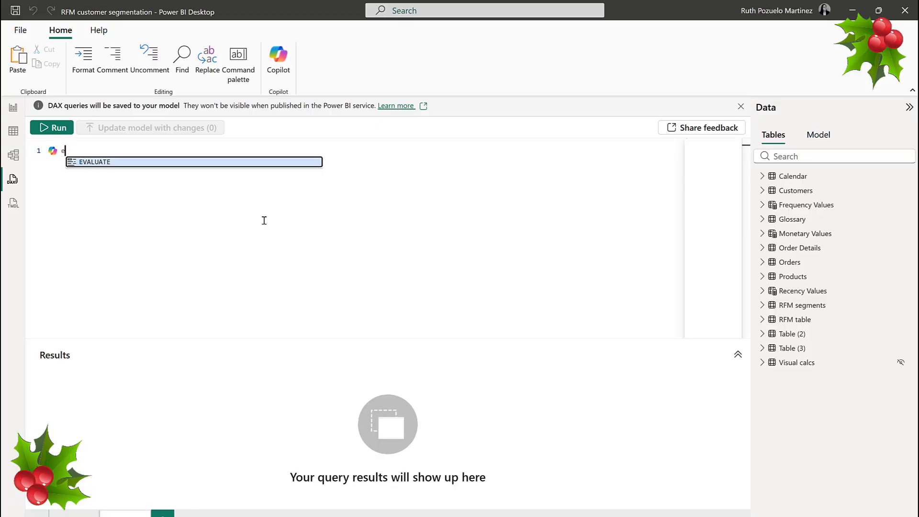
pyautogui.write('VALUATE info.')
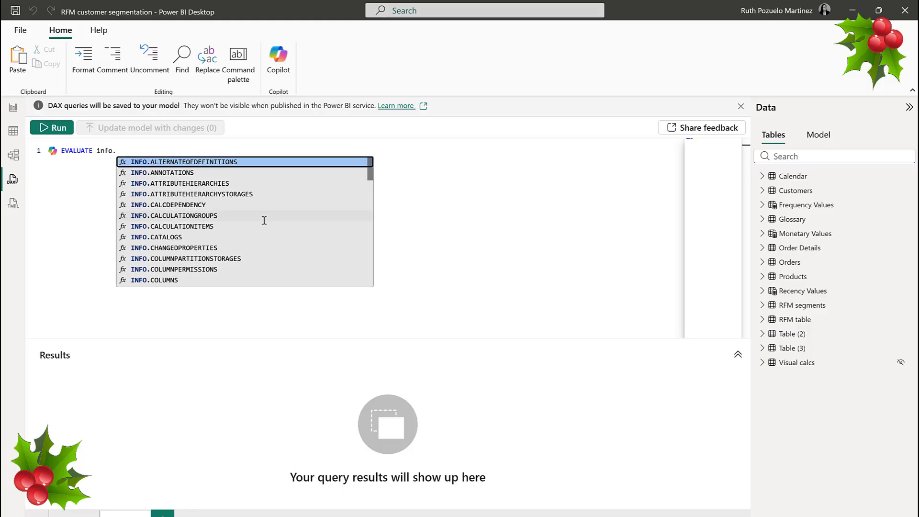
pyautogui.write('view.')
pyautogui.press('Down')
pyautogui.press('Tab')
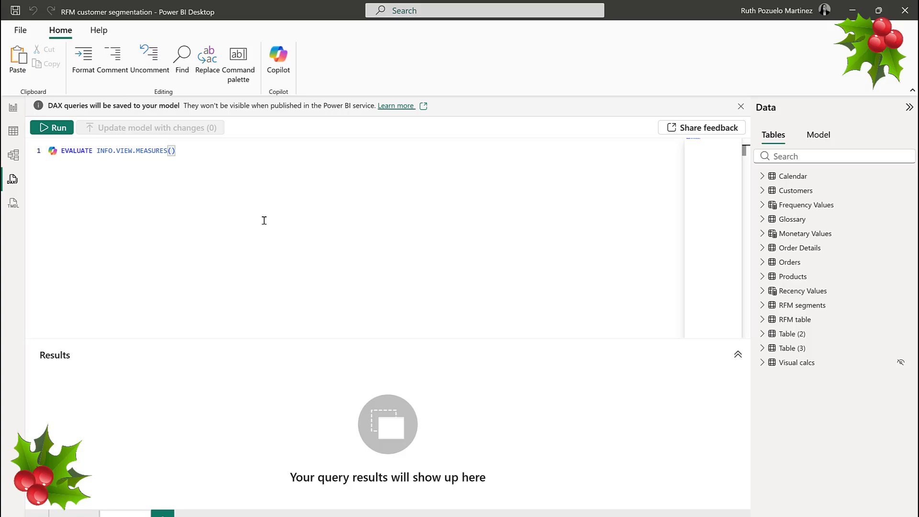
pyautogui.click(55, 127)
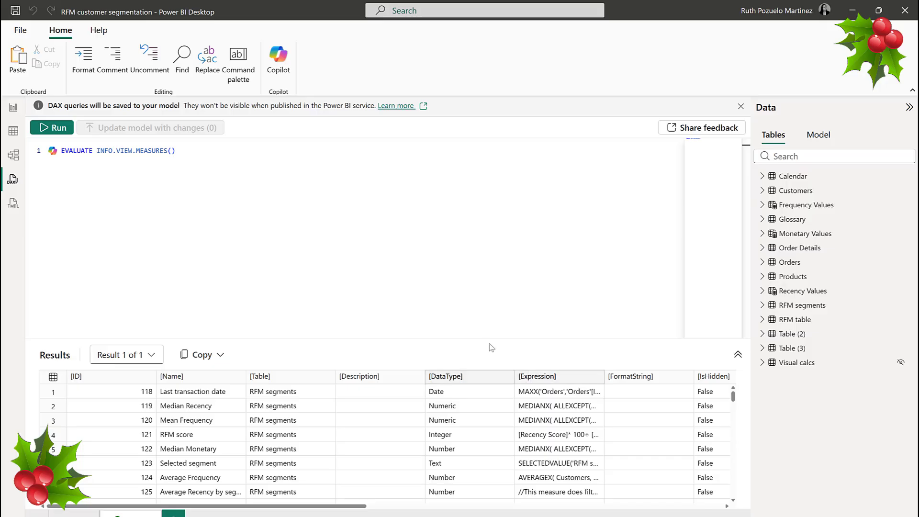
# Enlarge the Results pane and scroll right through the measures' columns
pyautogui.moveTo(490, 339); pyautogui.dragTo(488, 256)
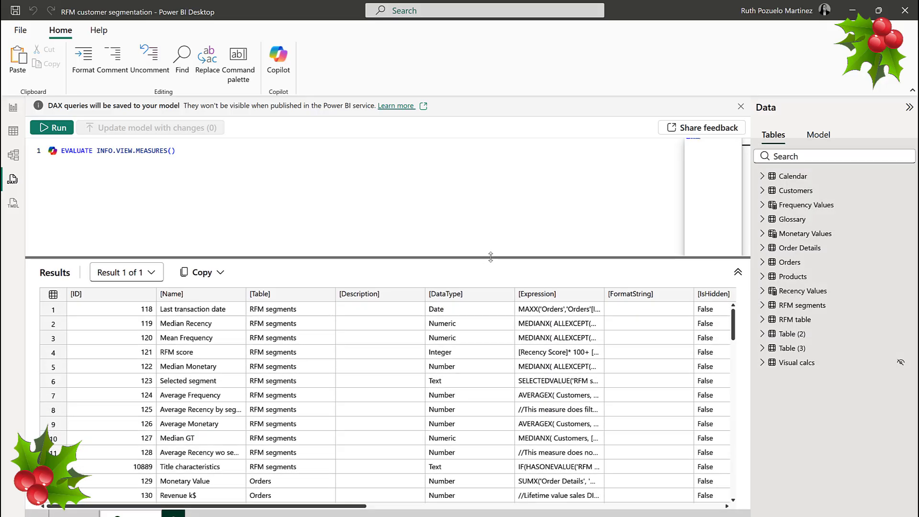
pyautogui.moveTo(360, 507); pyautogui.dragTo(472, 498)
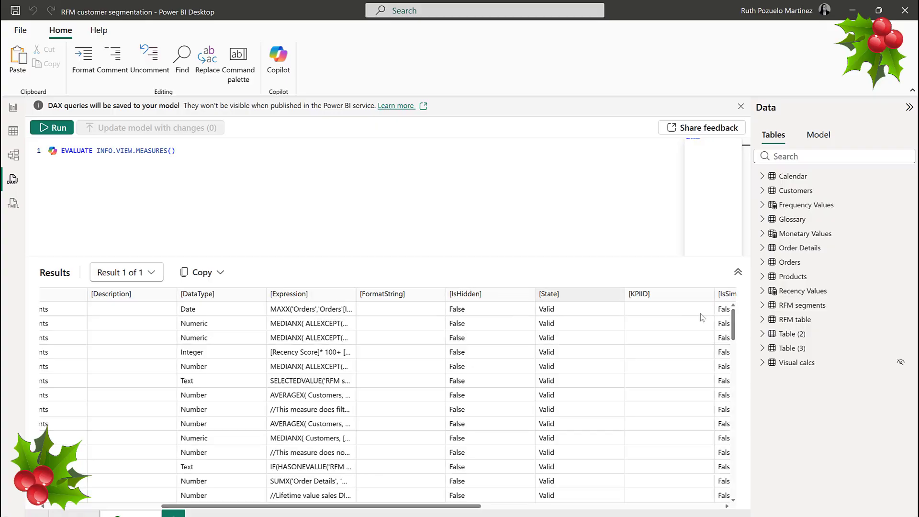
pyautogui.moveTo(467, 507); pyautogui.dragTo(658, 506)
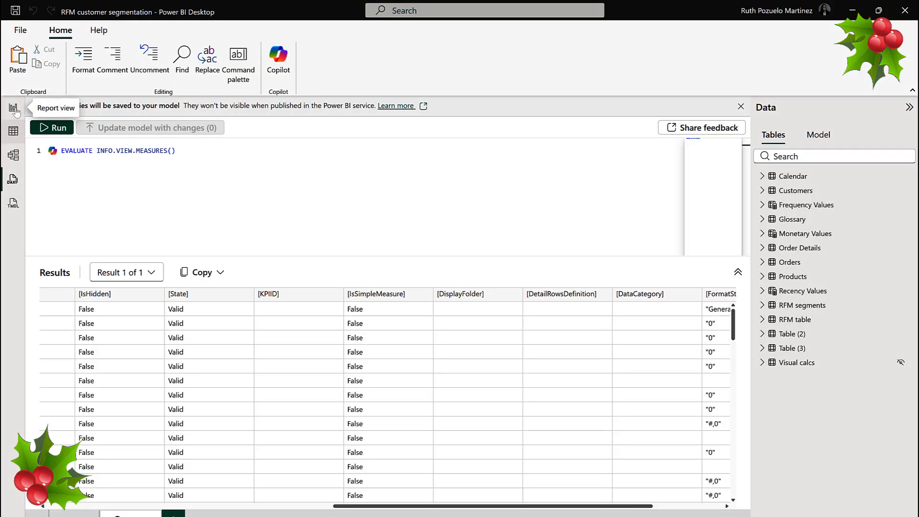
# Back in Report view, start a new calculated table via Modeling > New table, naming it Dictionary
pyautogui.click(13, 107)
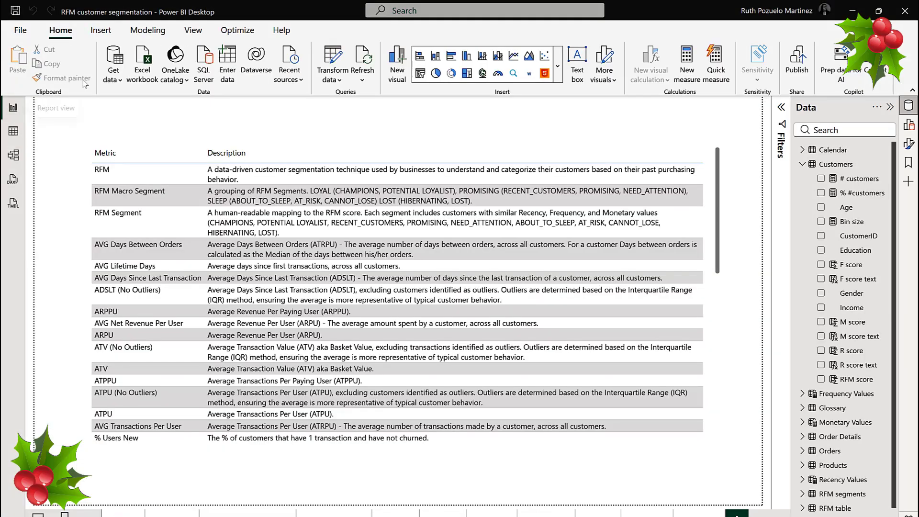
pyautogui.click(148, 30)
pyautogui.click(195, 57)
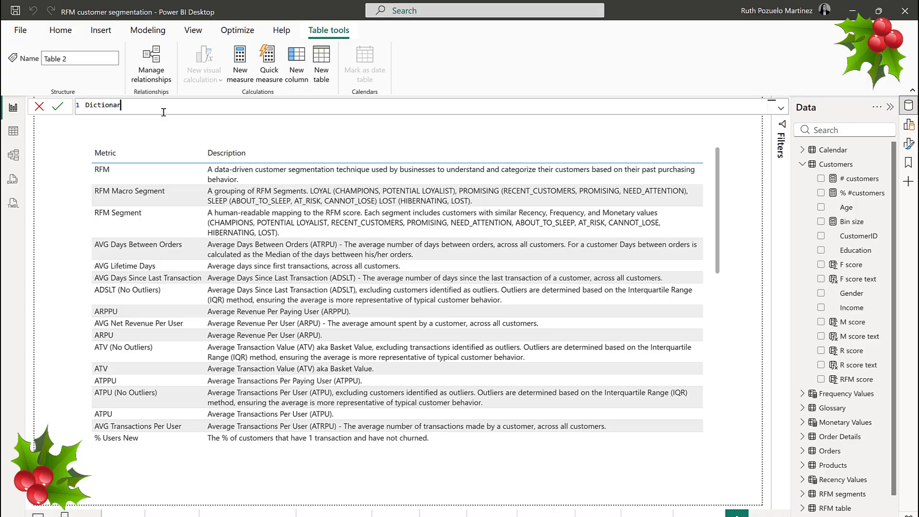
# Write Dictionary = SELECTCOLUMNS( with INFO.VIEW.MEASURES() as its source table
pyautogui.hotkey('shift', 'Return')
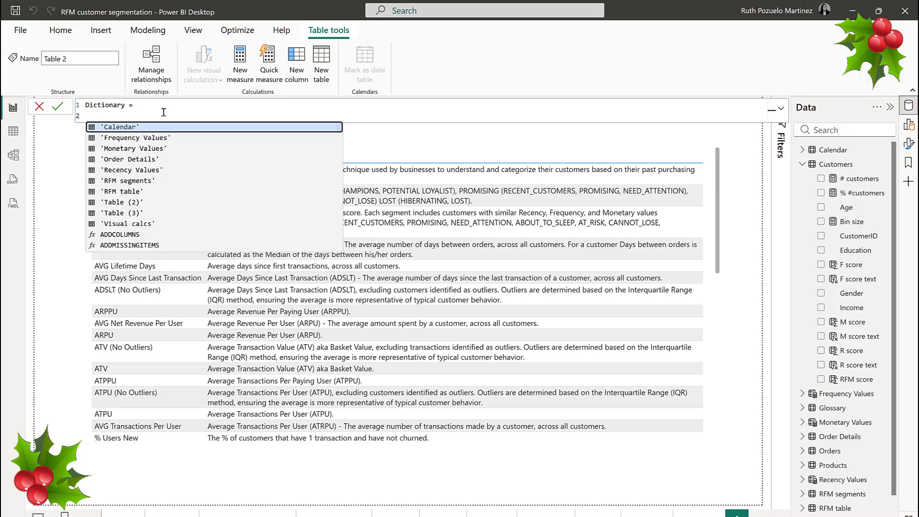
pyautogui.write('SELECTCOLUMNS(')
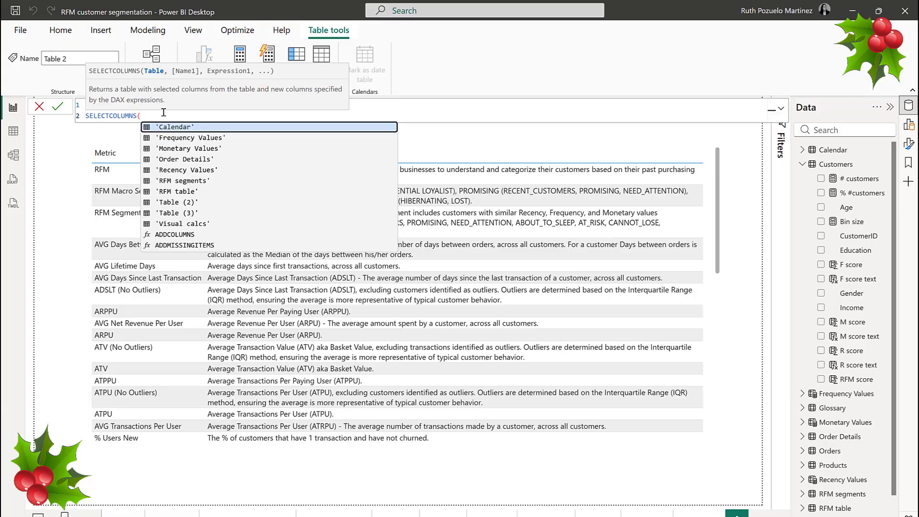
pyautogui.hotkey('shift', 'Return')
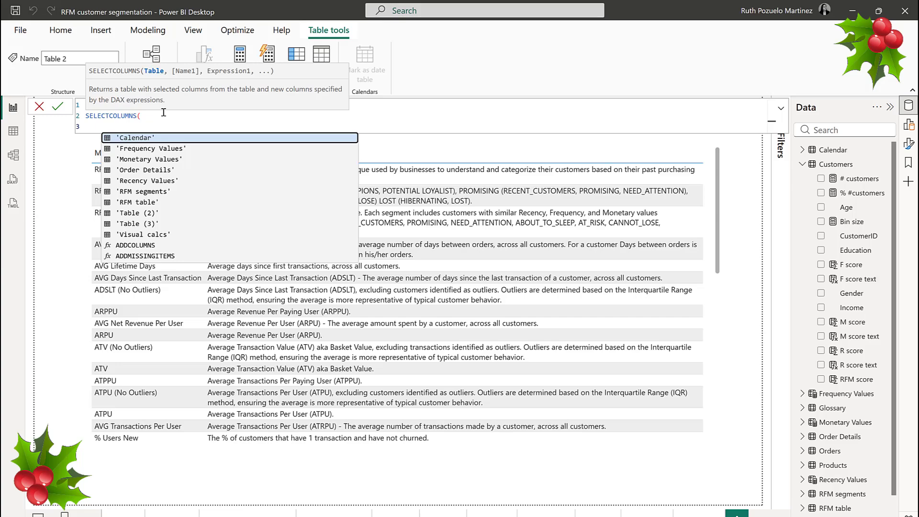
pyautogui.write('info.c')
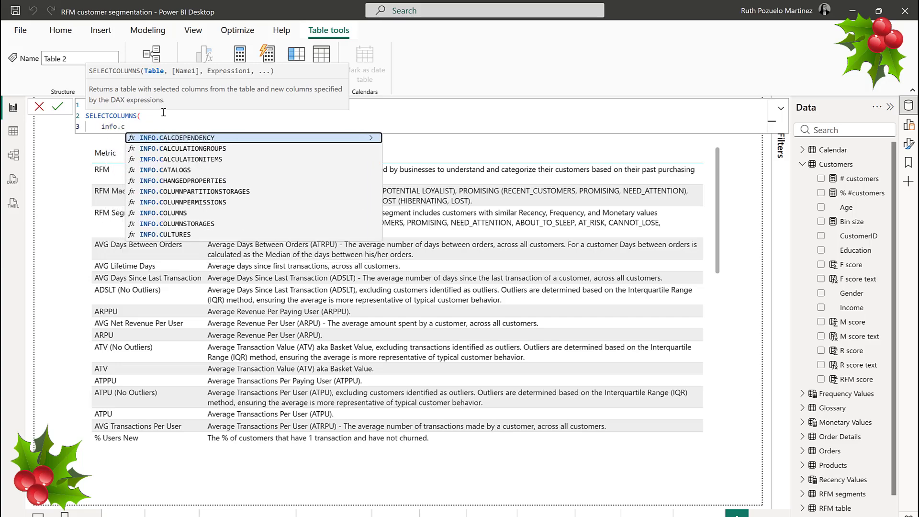
pyautogui.press('BackSpace')
pyautogui.write('vi')
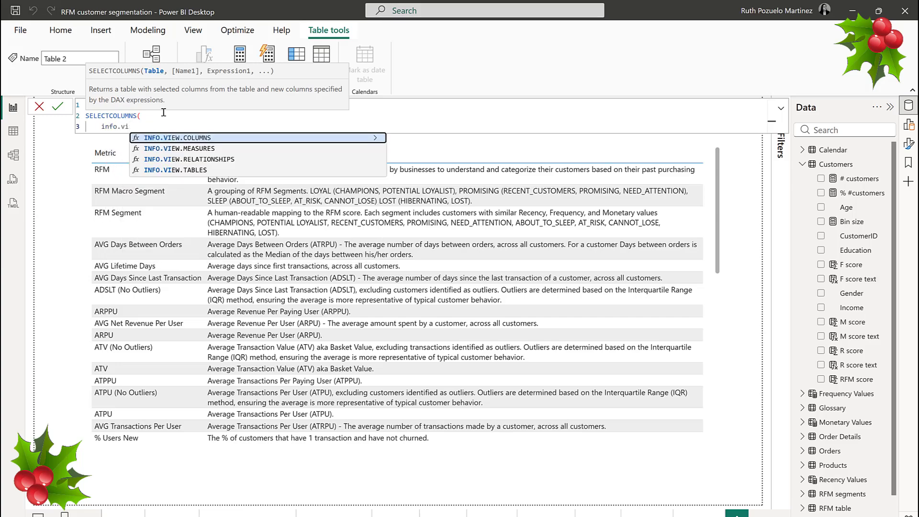
pyautogui.press('Down')
pyautogui.press('Tab')
# Add the "Table", [Table] column, commit the formula, and select Dictionary in the Data pane
pyautogui.write(',')
pyautogui.press('Return')
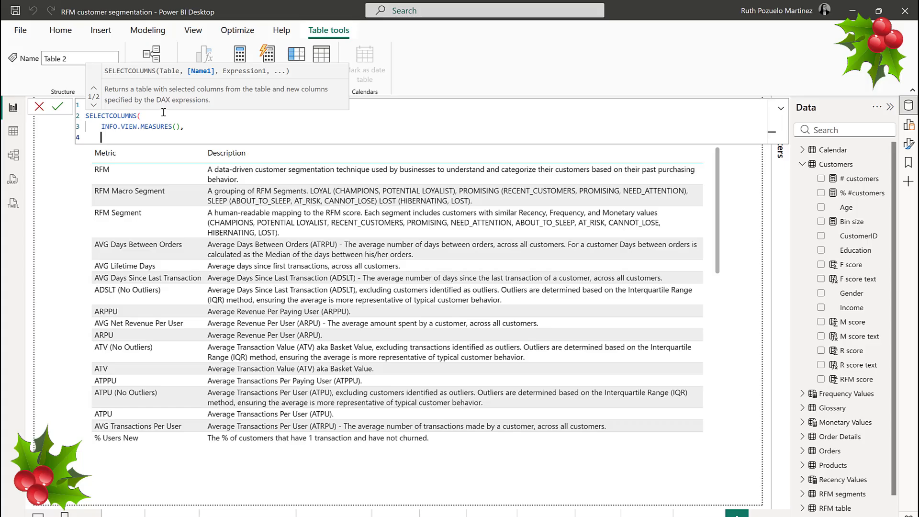
pyautogui.write('"Table", [Table')
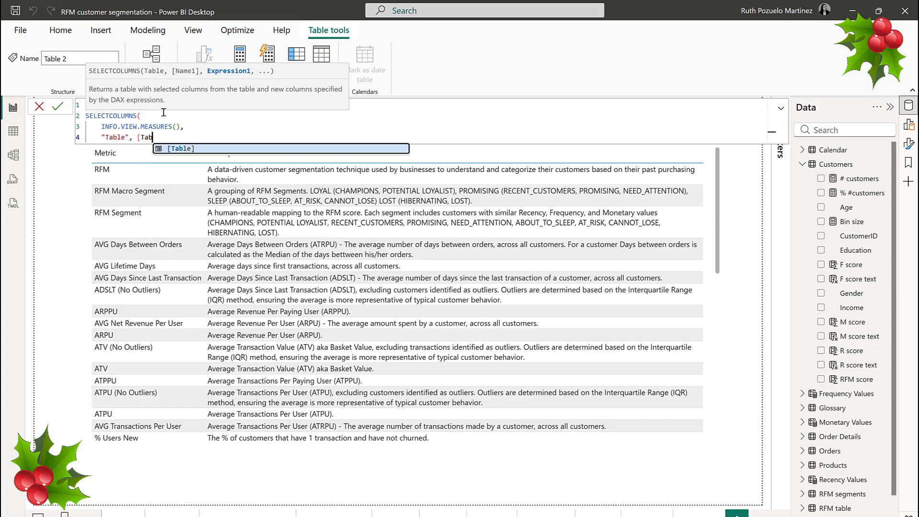
pyautogui.press('Tab')
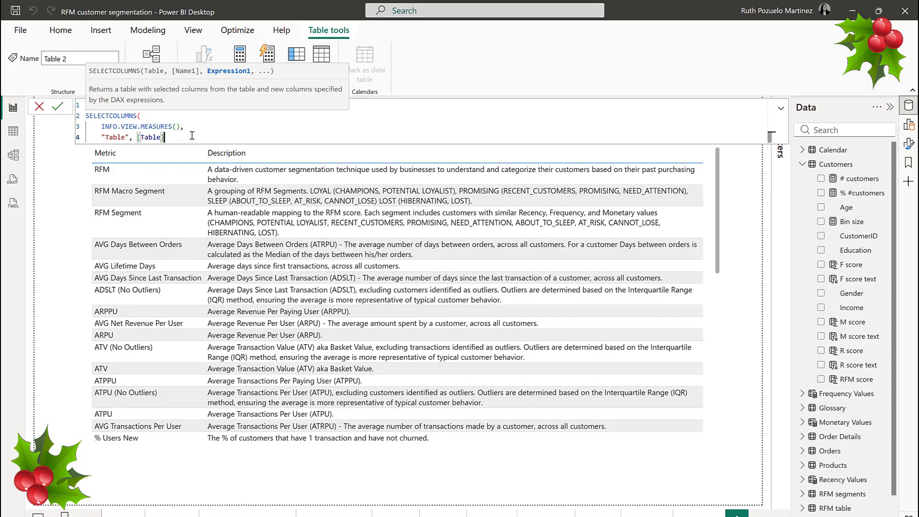
pyautogui.write(')')
pyautogui.press('Return')
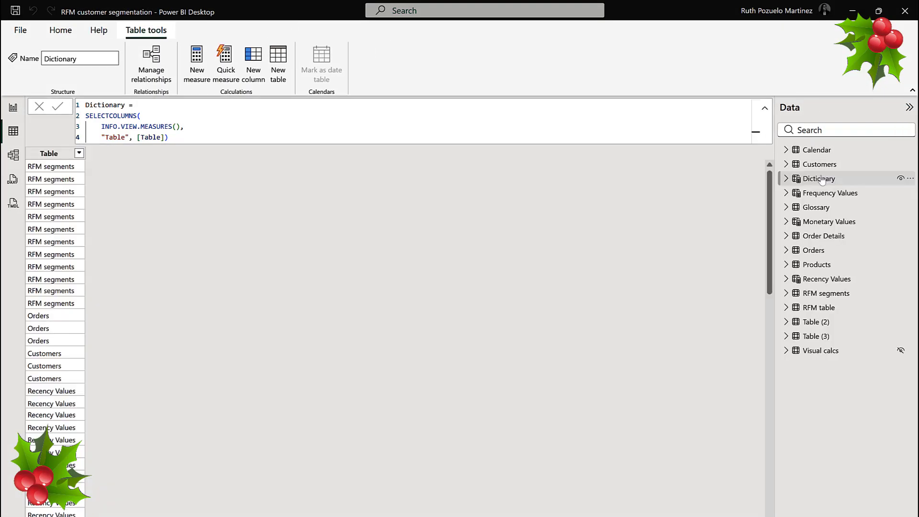
pyautogui.click(820, 178)
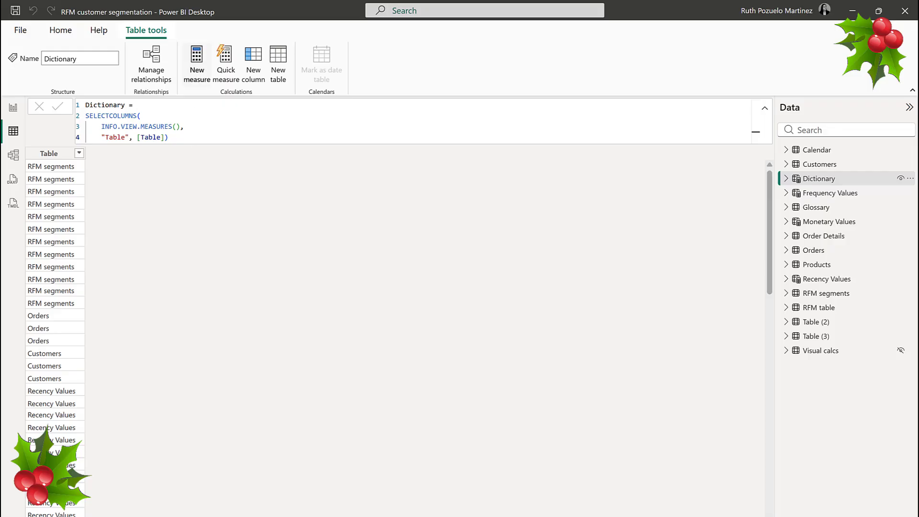
# Extend the Dictionary formula with Folder, Calculation, Description, Hidden and DAX formula columns
pyautogui.press('Return')
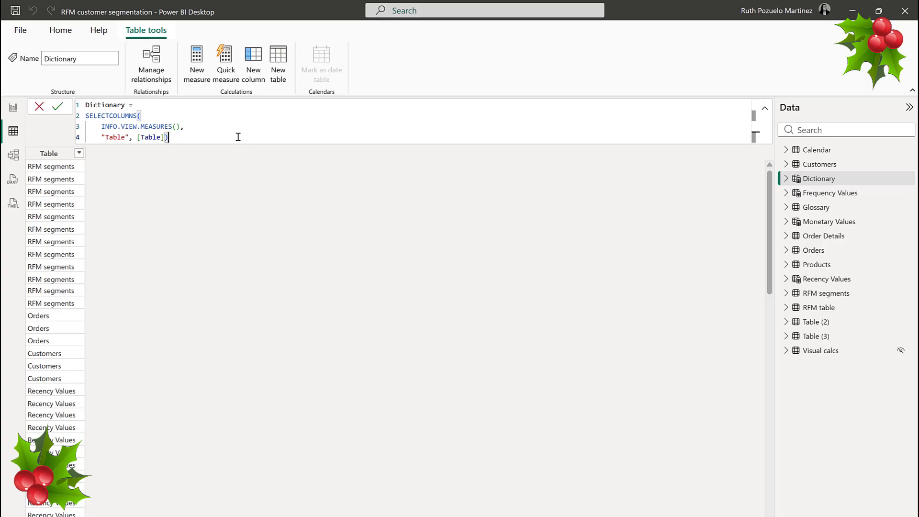
pyautogui.write(',')
pyautogui.write('"Folder", [DisplayFolder], "Calculation", [Name], [Description], "Hidden", [isHidden], "DAX formula", [Expression] )')
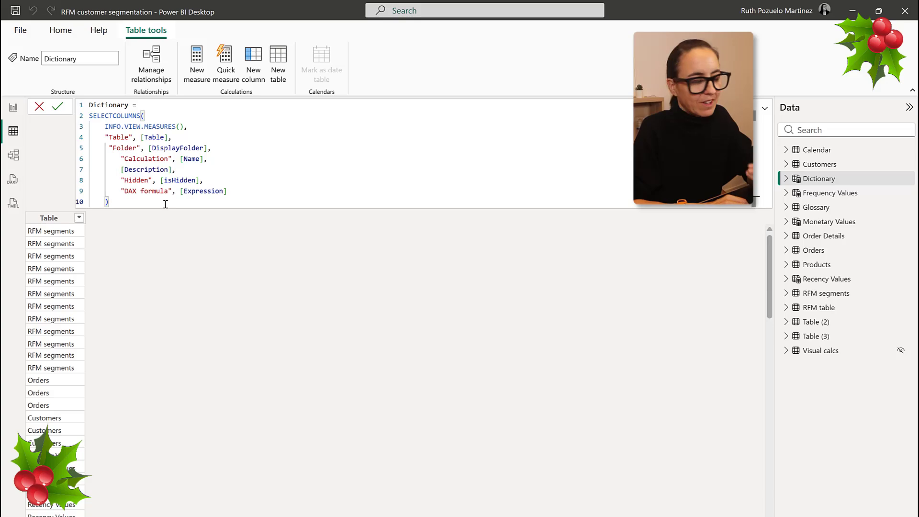
pyautogui.press('Return')
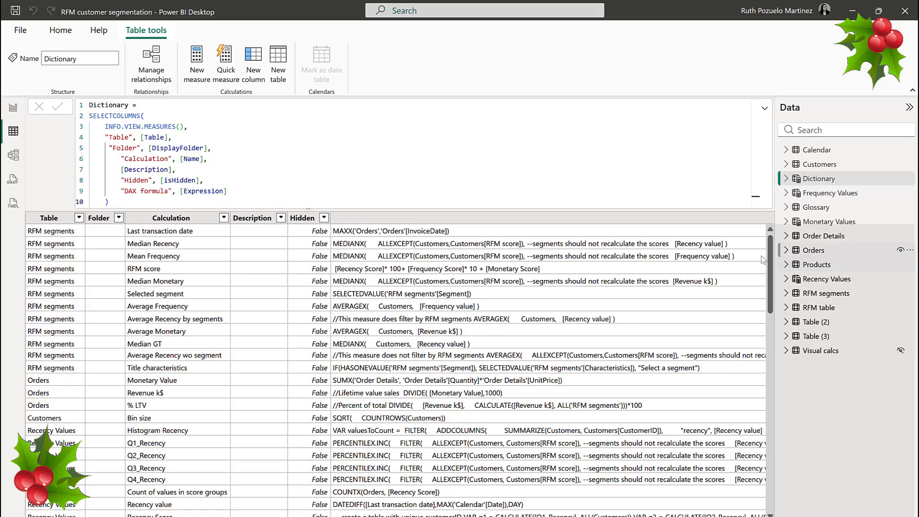
# Scroll through Dictionary's 84 rows and expand Monetary Values in the Data pane
pyautogui.moveTo(771, 311); pyautogui.dragTo(824, 511)
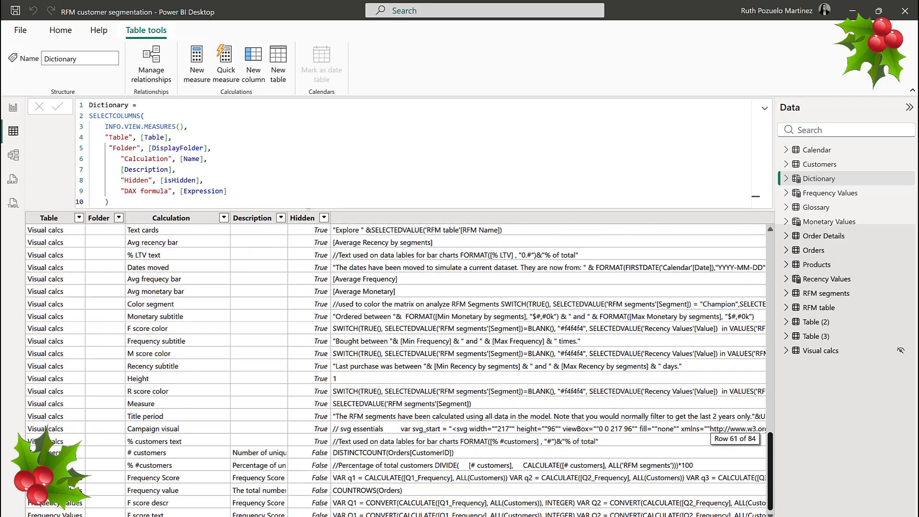
pyautogui.moveTo(770, 472); pyautogui.dragTo(847, 244)
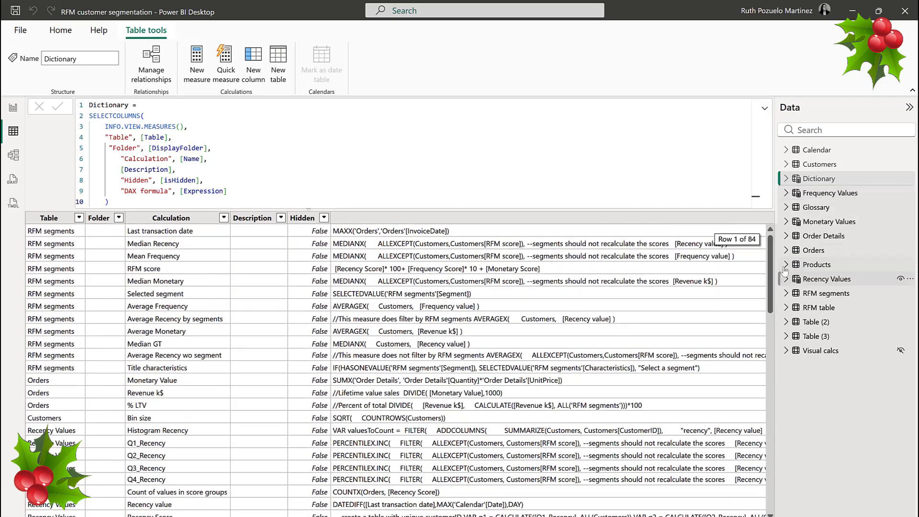
pyautogui.click(786, 222)
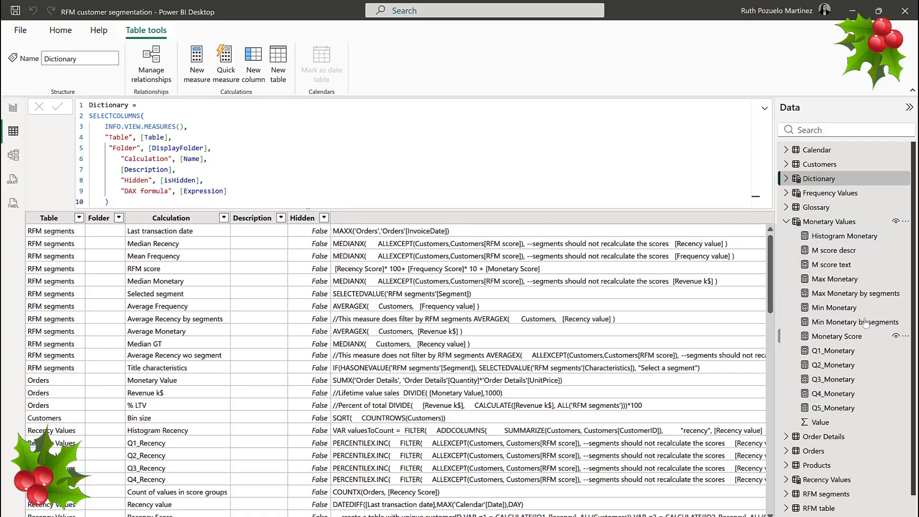
# View the Max Monetary measure's DAX formula, then switch to Model view
pyautogui.click(854, 283)
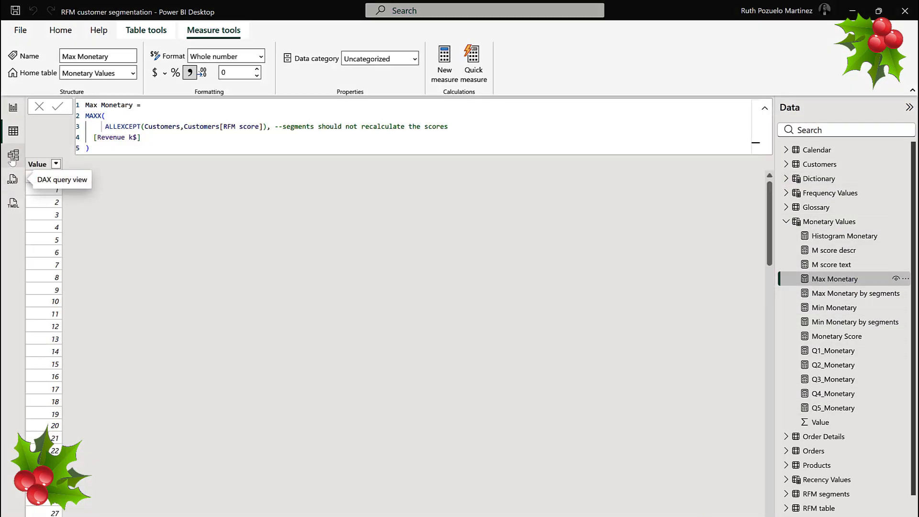
pyautogui.click(13, 154)
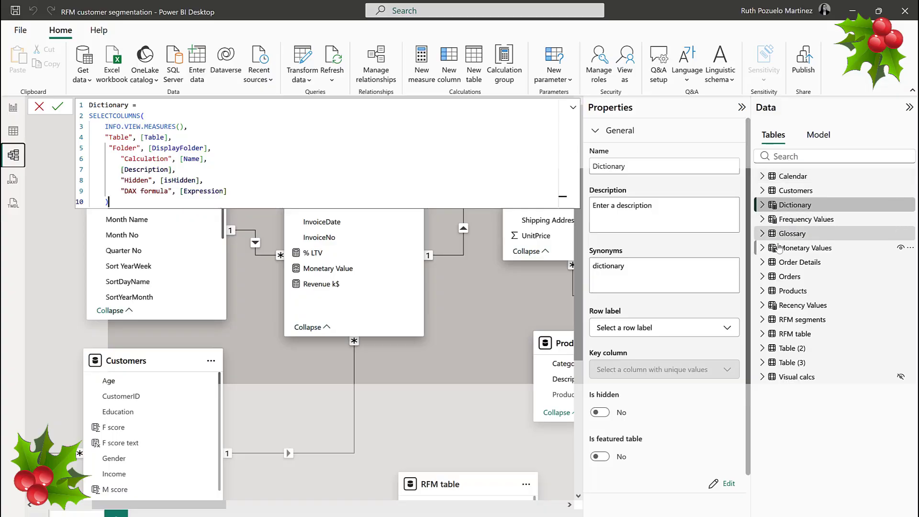
# Set the M score descr measure's description to "Description of the M score ranges."
pyautogui.click(763, 248)
pyautogui.click(831, 263)
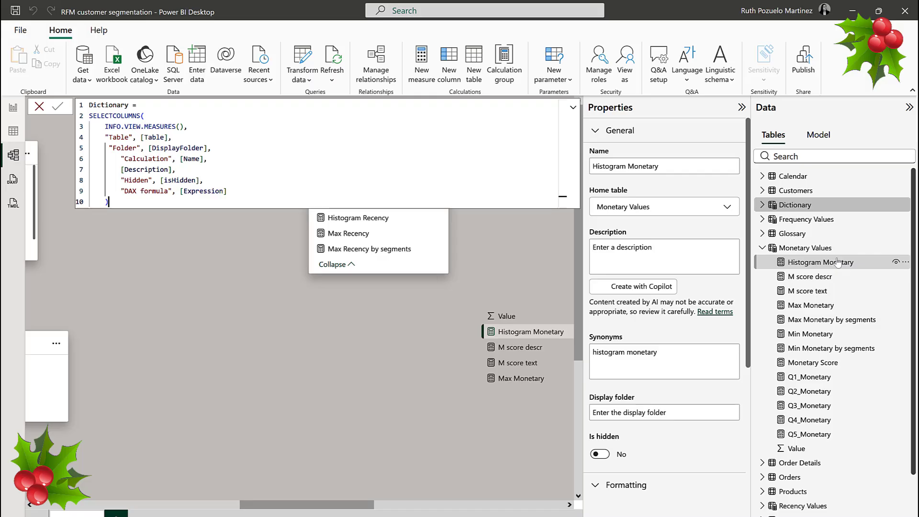
pyautogui.click(832, 280)
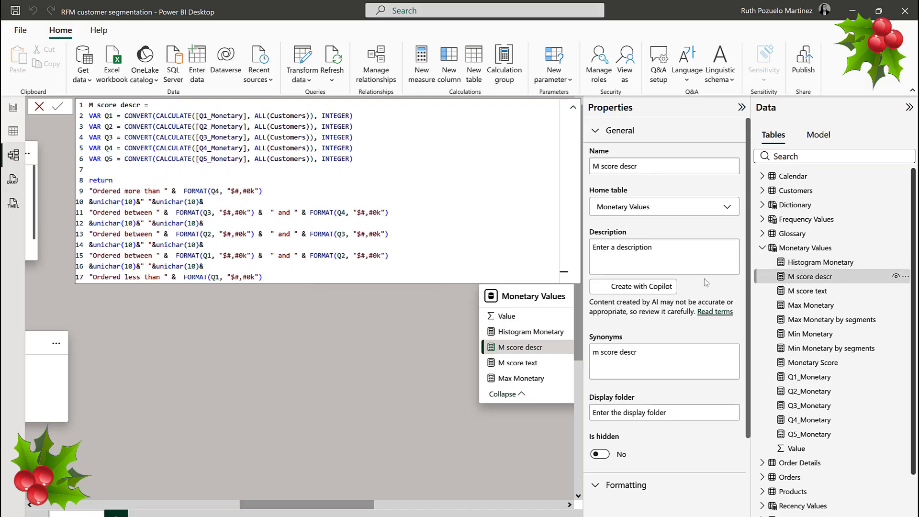
pyautogui.click(686, 269)
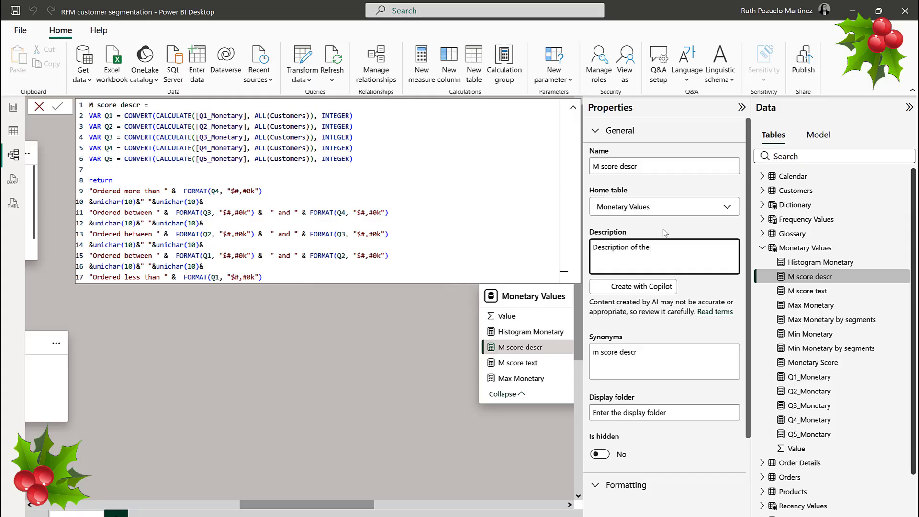
pyautogui.write('ranges.')
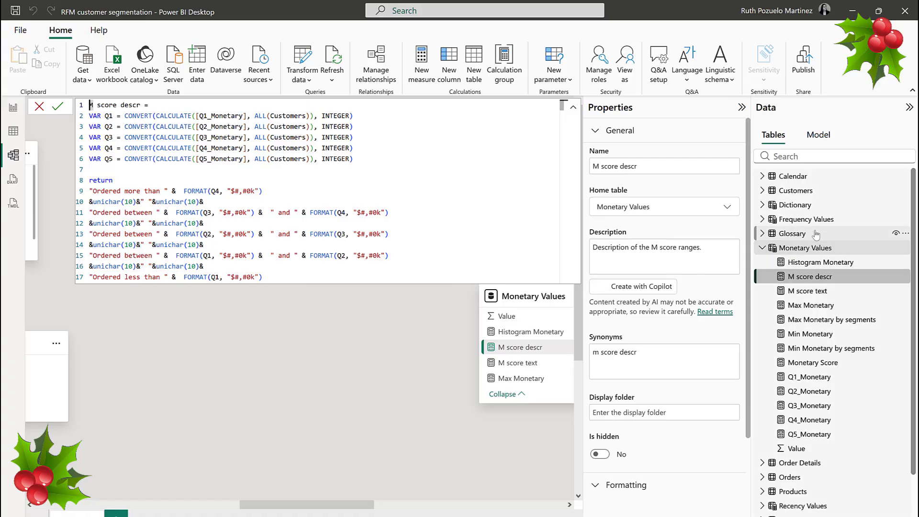
# Refresh the Dictionary table's data from its right-click menu
pyautogui.click(811, 208)
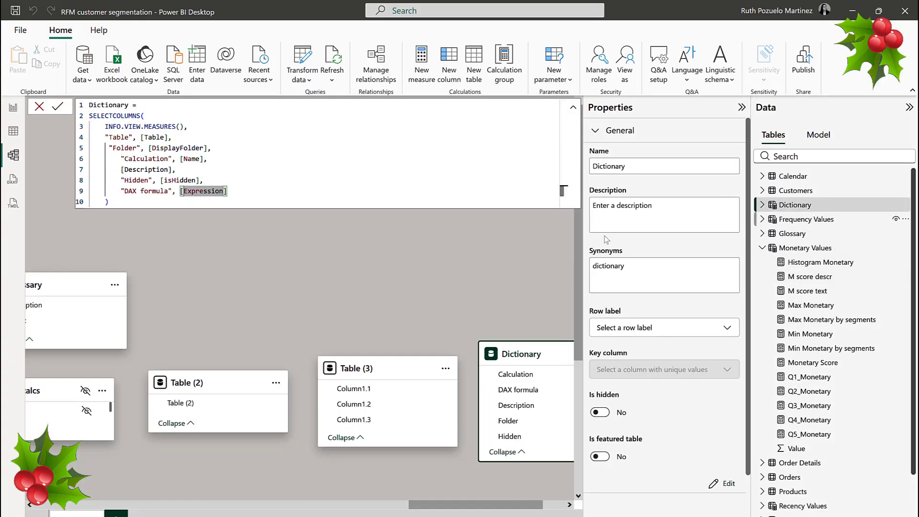
pyautogui.rightClick(830, 206)
pyautogui.moveTo(787, 252)
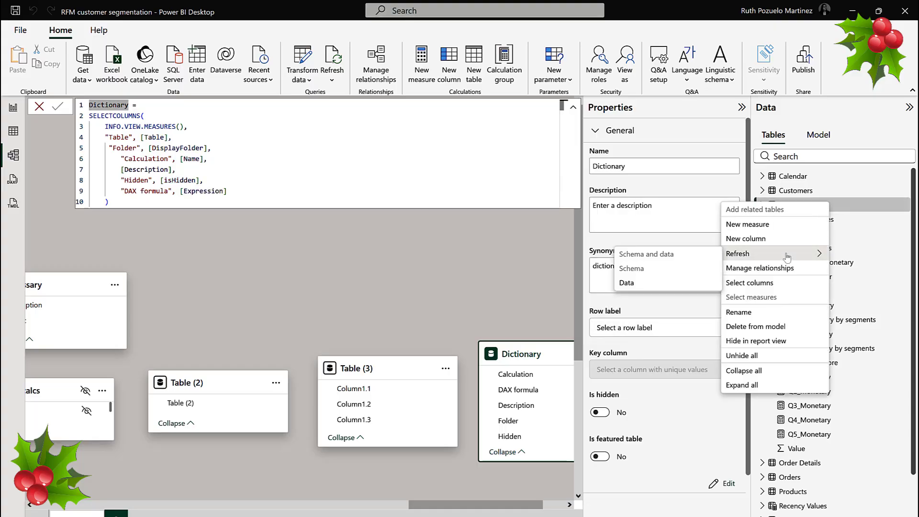
pyautogui.click(669, 285)
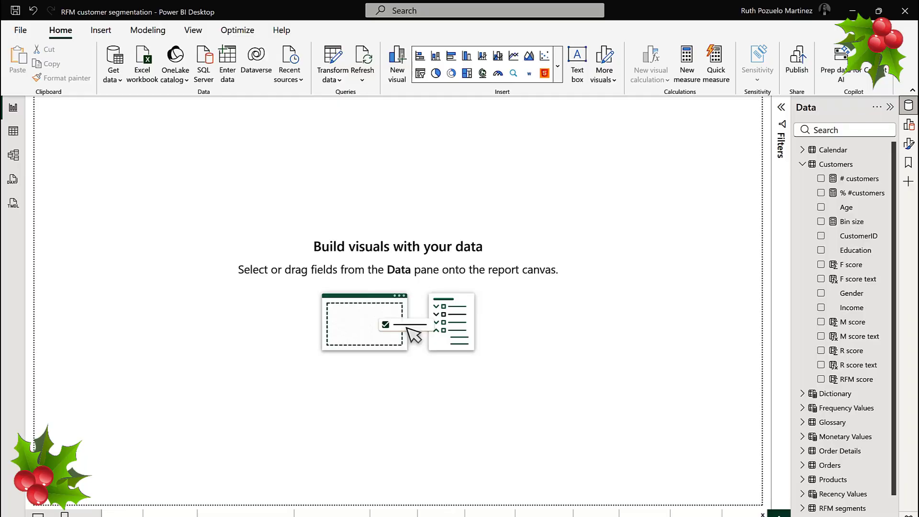
# Create a table visual showing Dictionary's Folder and Description fields
pyautogui.click(803, 164)
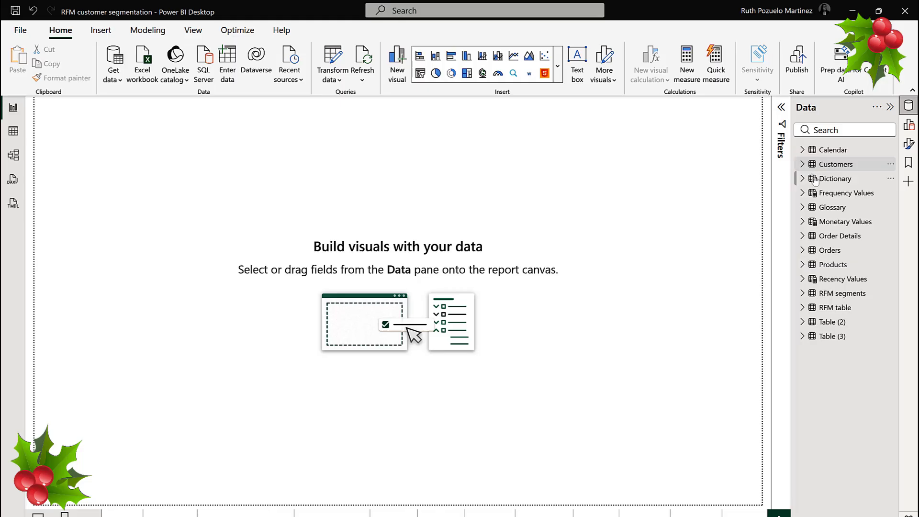
pyautogui.click(802, 178)
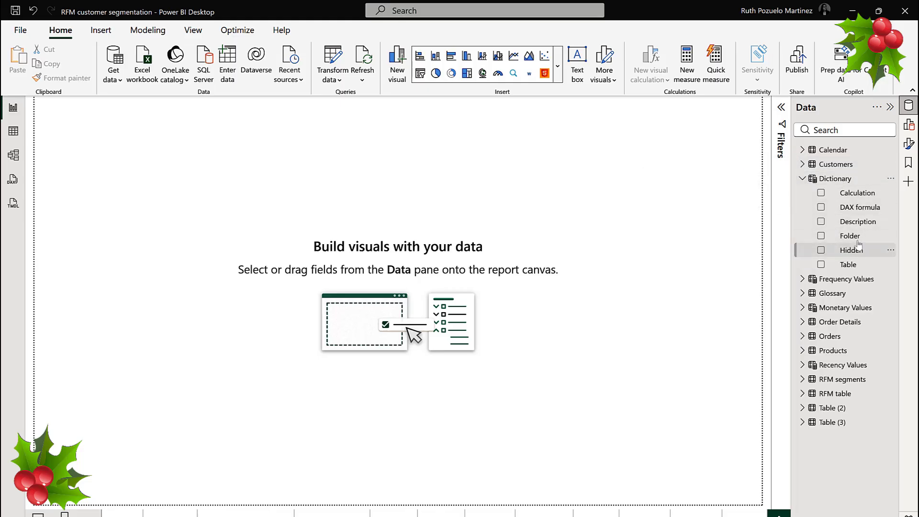
pyautogui.click(841, 237)
pyautogui.click(822, 221)
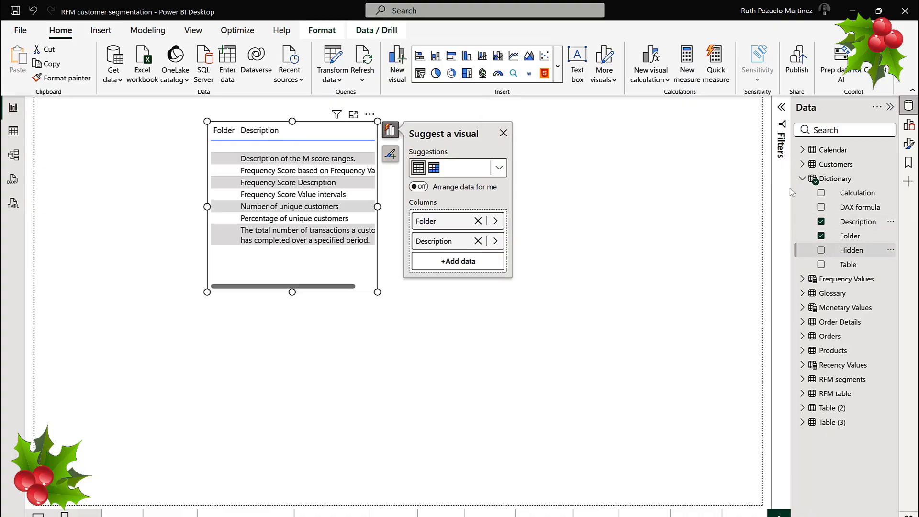
# Add a Hidden visual filter set to False
pyautogui.click(782, 108)
pyautogui.moveTo(852, 250); pyautogui.dragTo(745, 270)
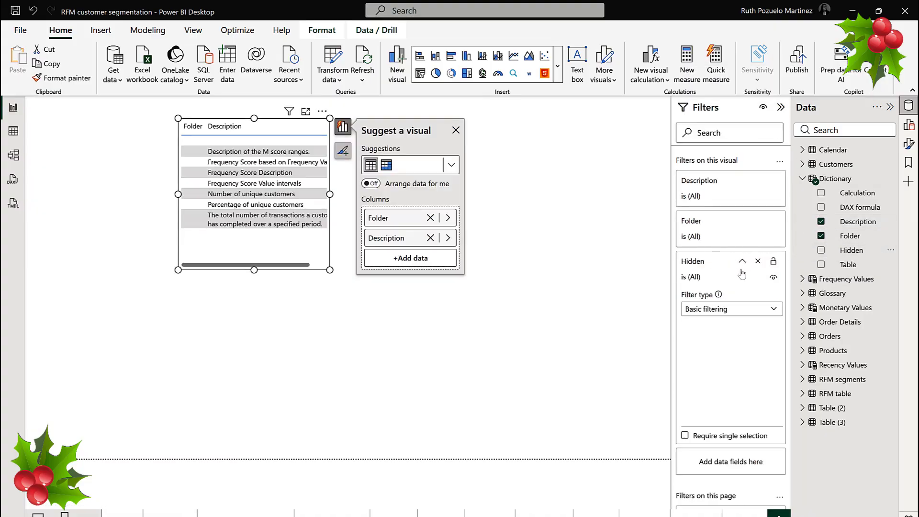
pyautogui.click(708, 338)
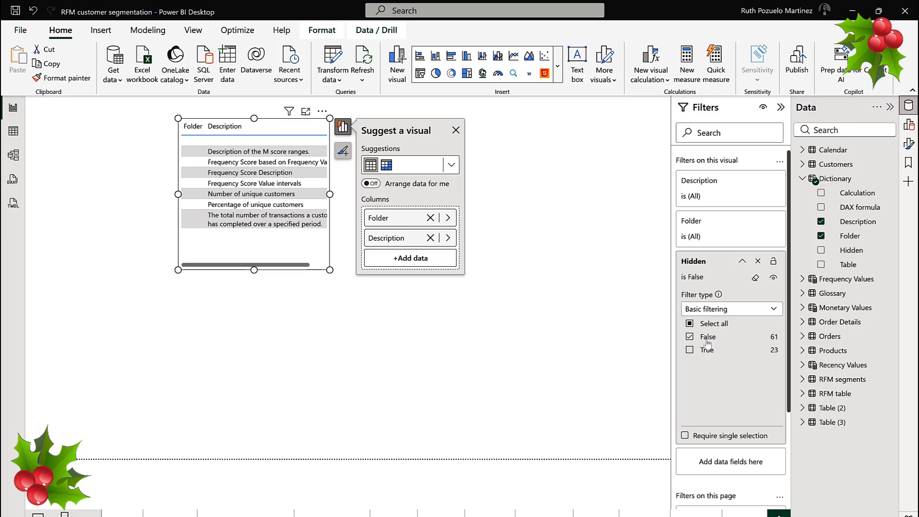
pyautogui.hscroll(2, 329, 270)
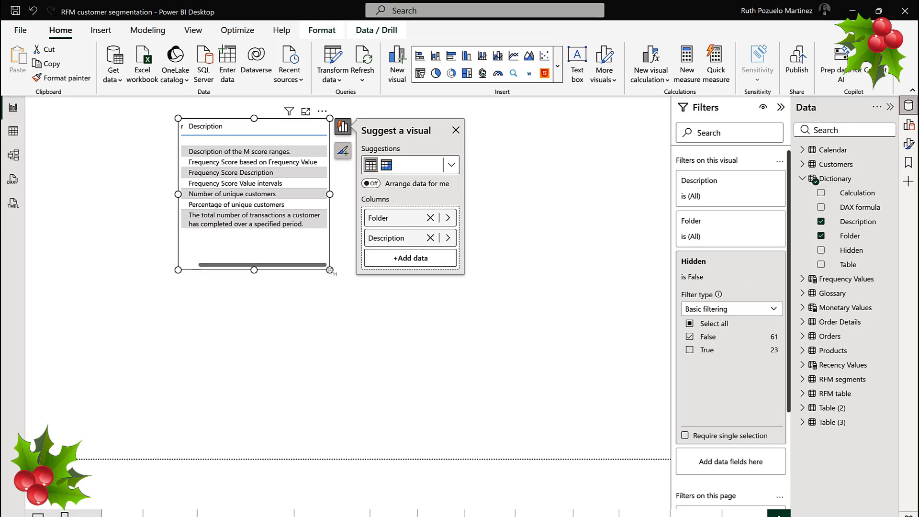
# Enlarge the table visual and add the Calculation column to it
pyautogui.moveTo(330, 270); pyautogui.dragTo(509, 334)
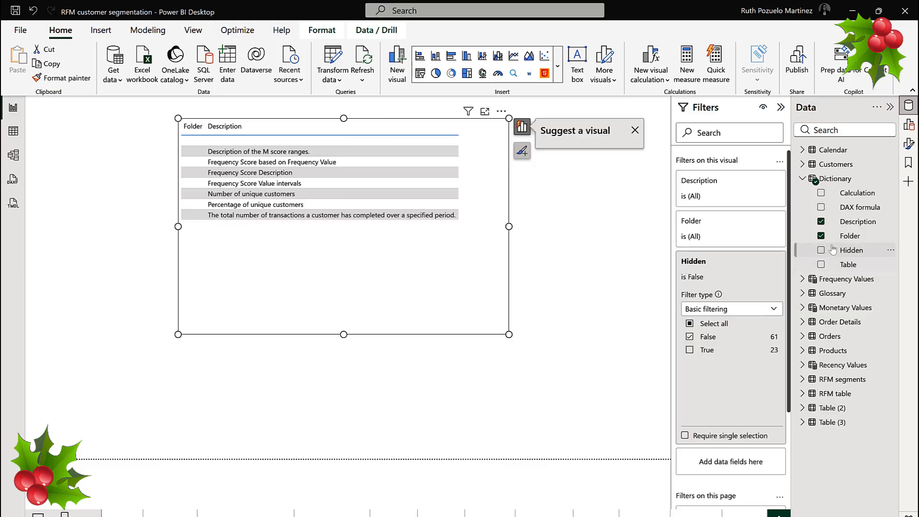
pyautogui.moveTo(861, 193); pyautogui.dragTo(777, 185)
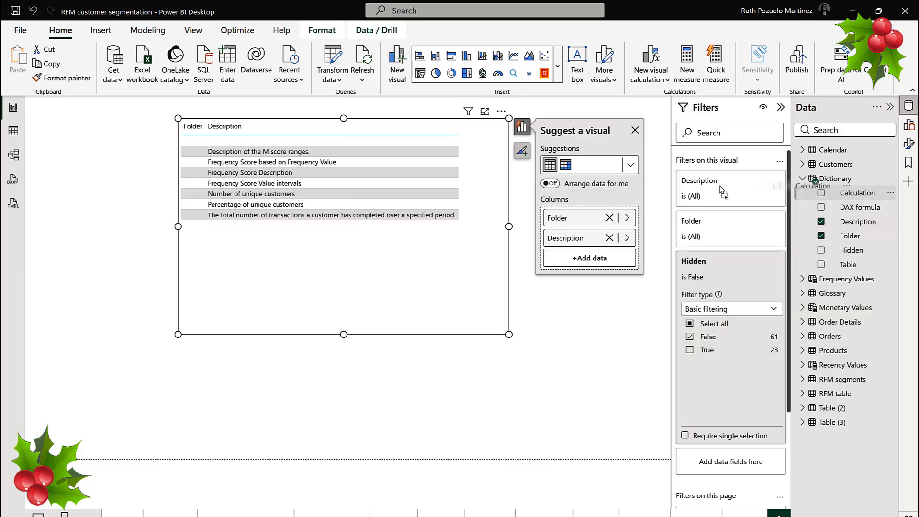
pyautogui.moveTo(448, 245); pyautogui.dragTo(450, 247)
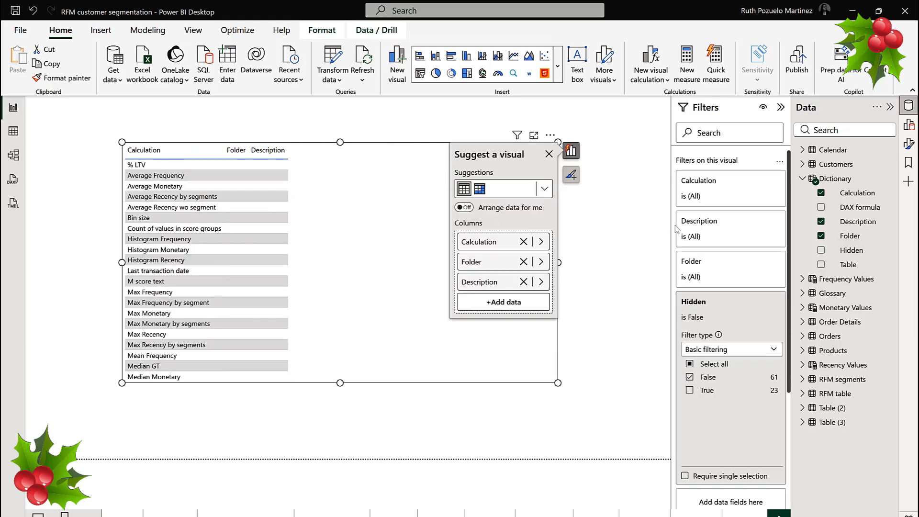
# Filter Description to exclude (Blank) values
pyautogui.click(718, 224)
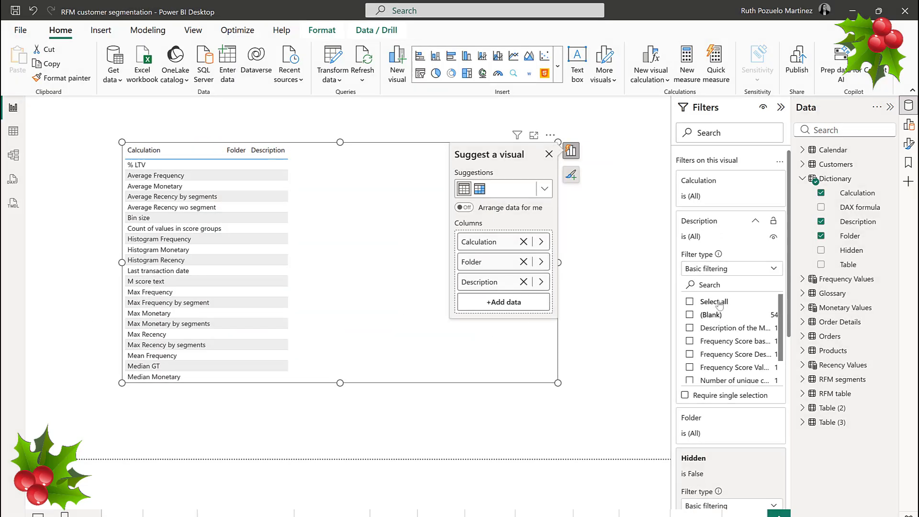
pyautogui.click(713, 302)
pyautogui.click(711, 314)
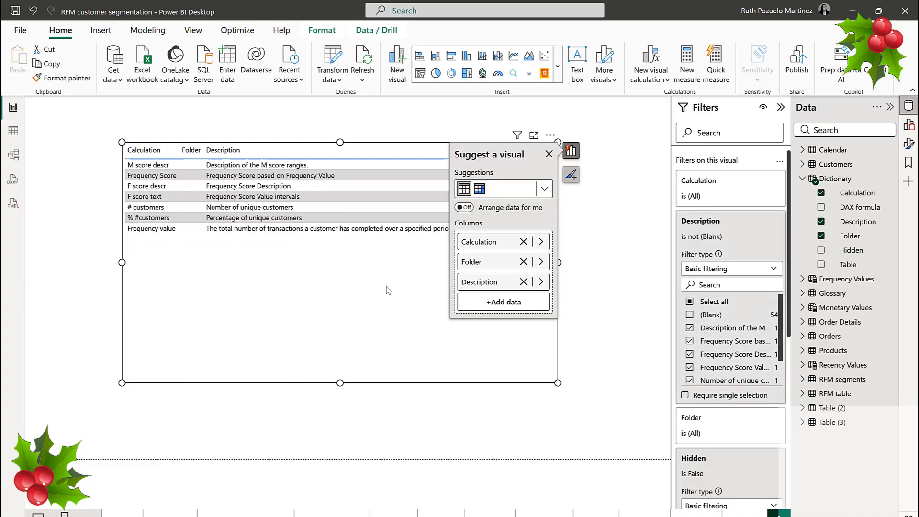